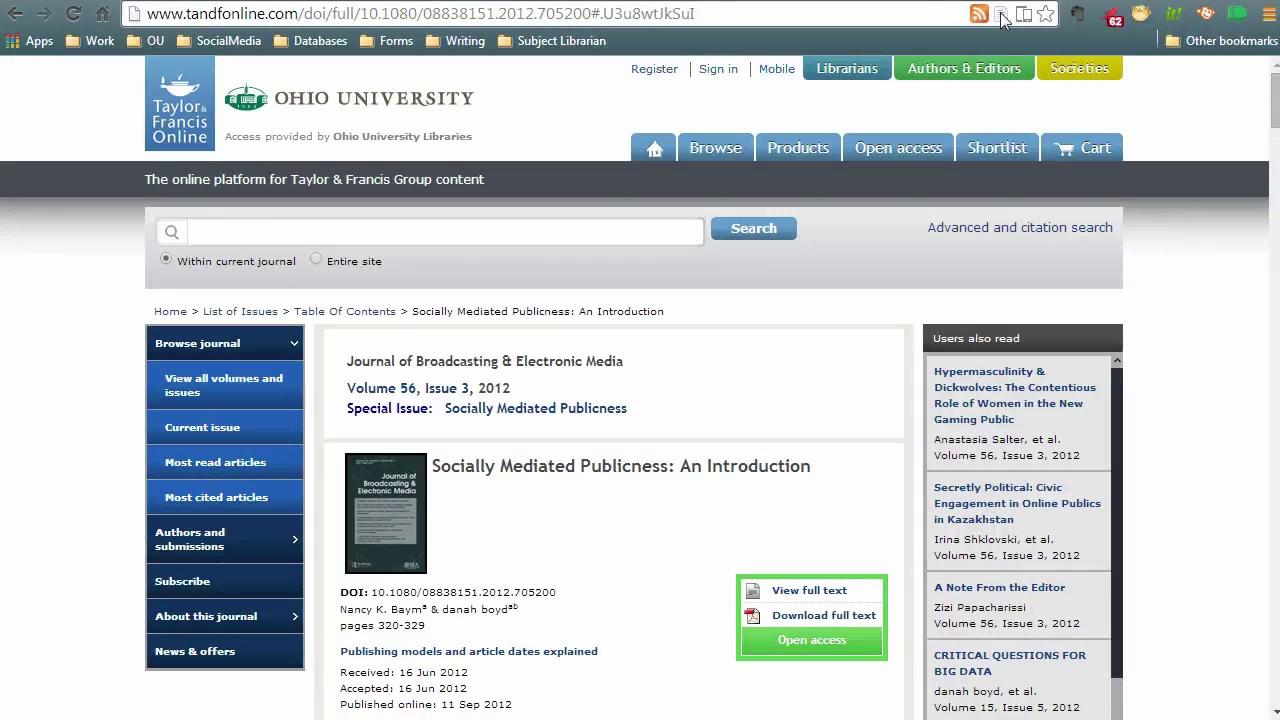
Save the "Socially Mediated Publicness: An Introduction" journal article and the New York Times veterans hospitals article to the Zotero library
click(1001, 15)
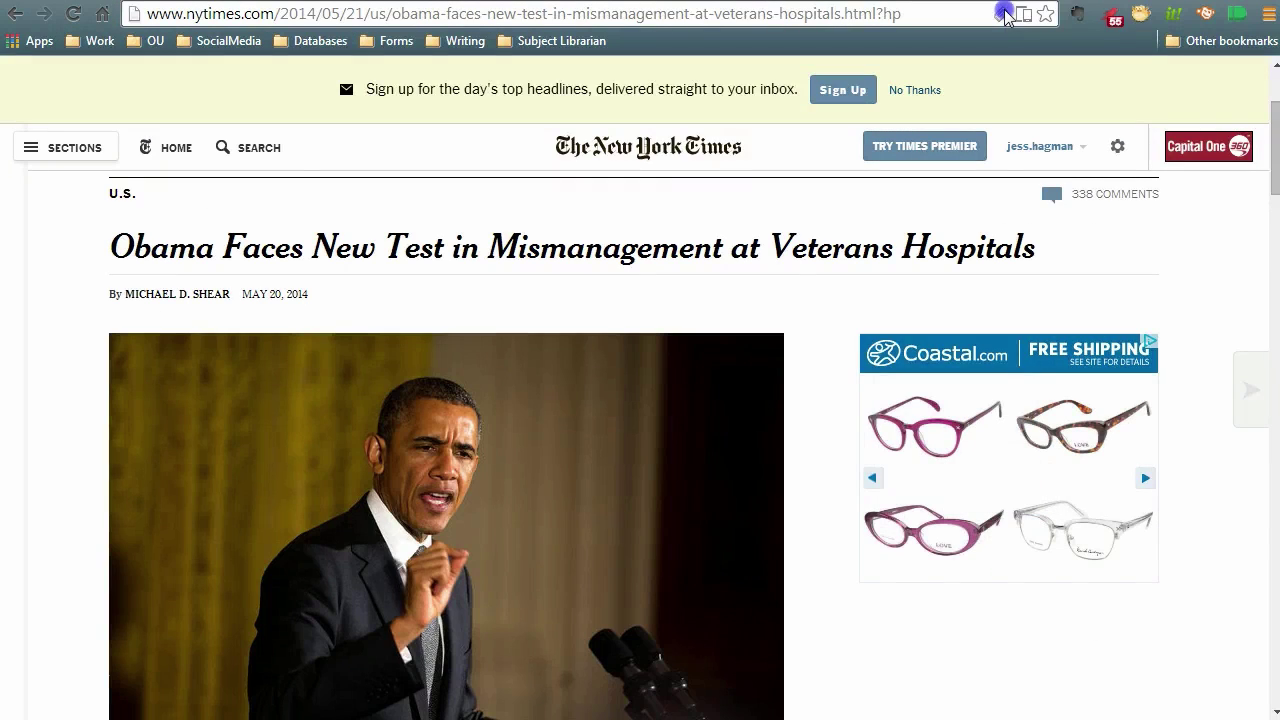
click(1003, 15)
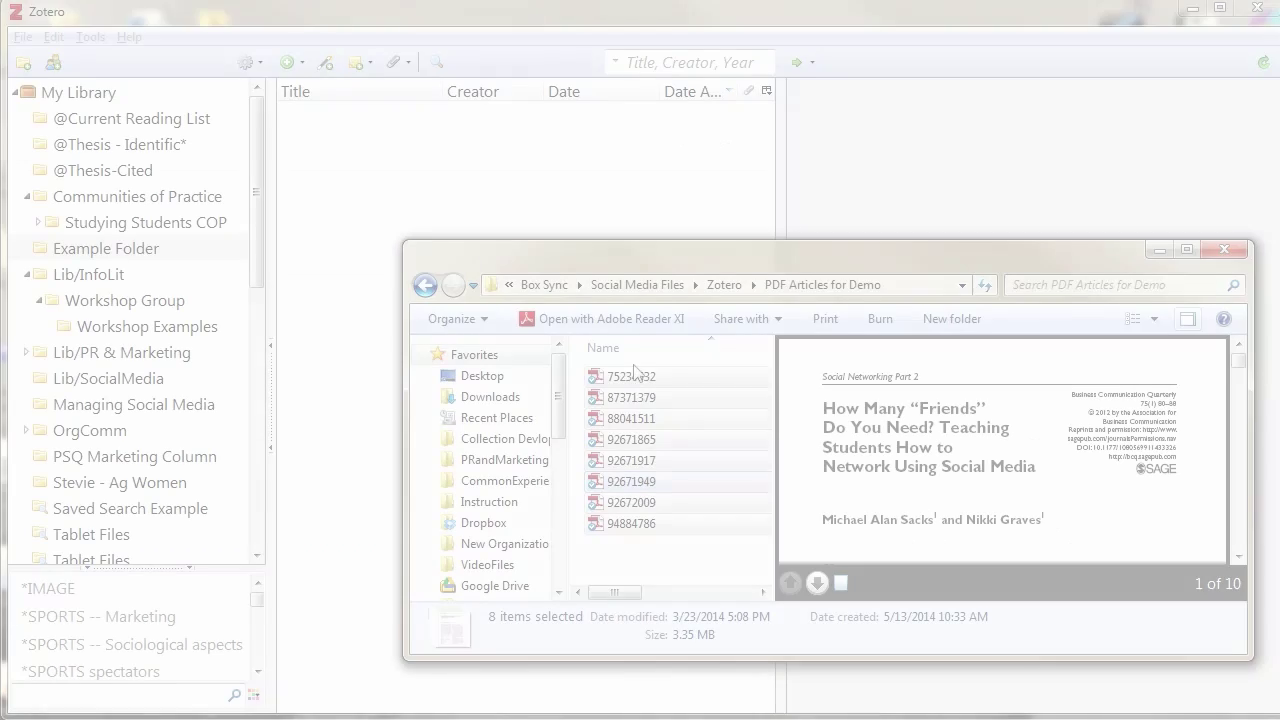
Add the eight PDFs from PDF Articles for Demo to Example Folder and retrieve metadata for all of them
drag(634, 376, 380, 214)
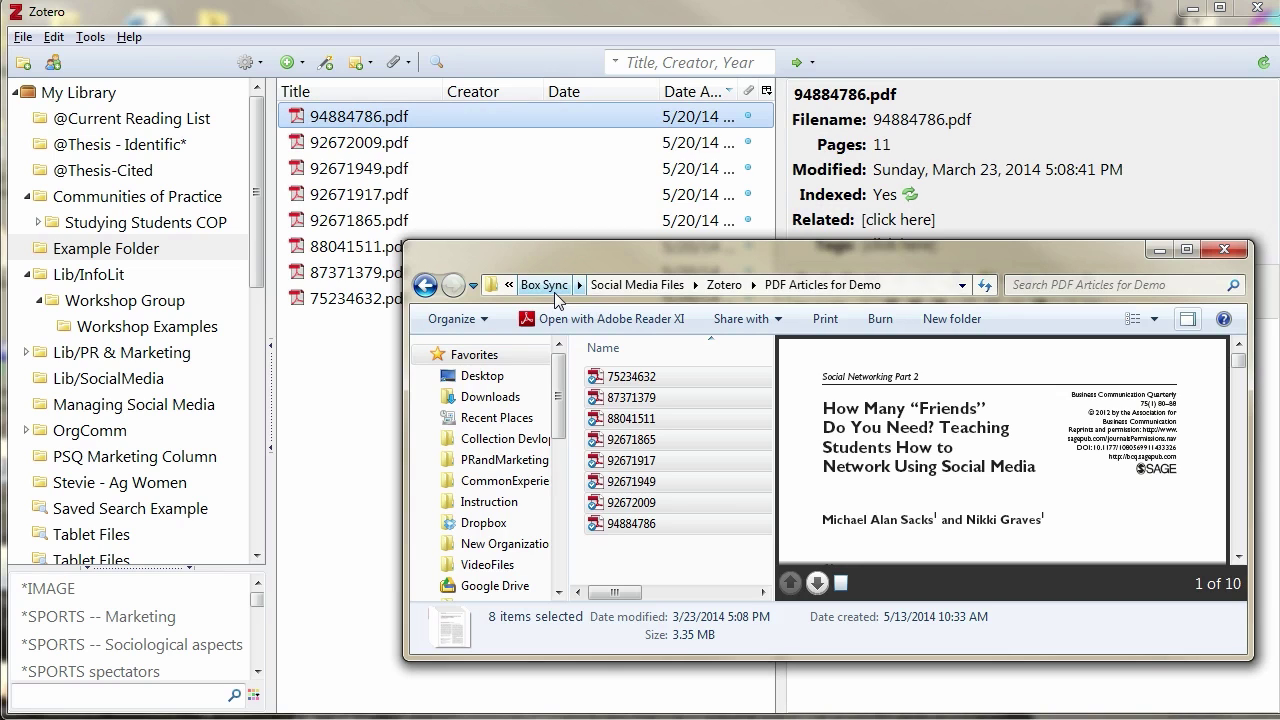
click(395, 118)
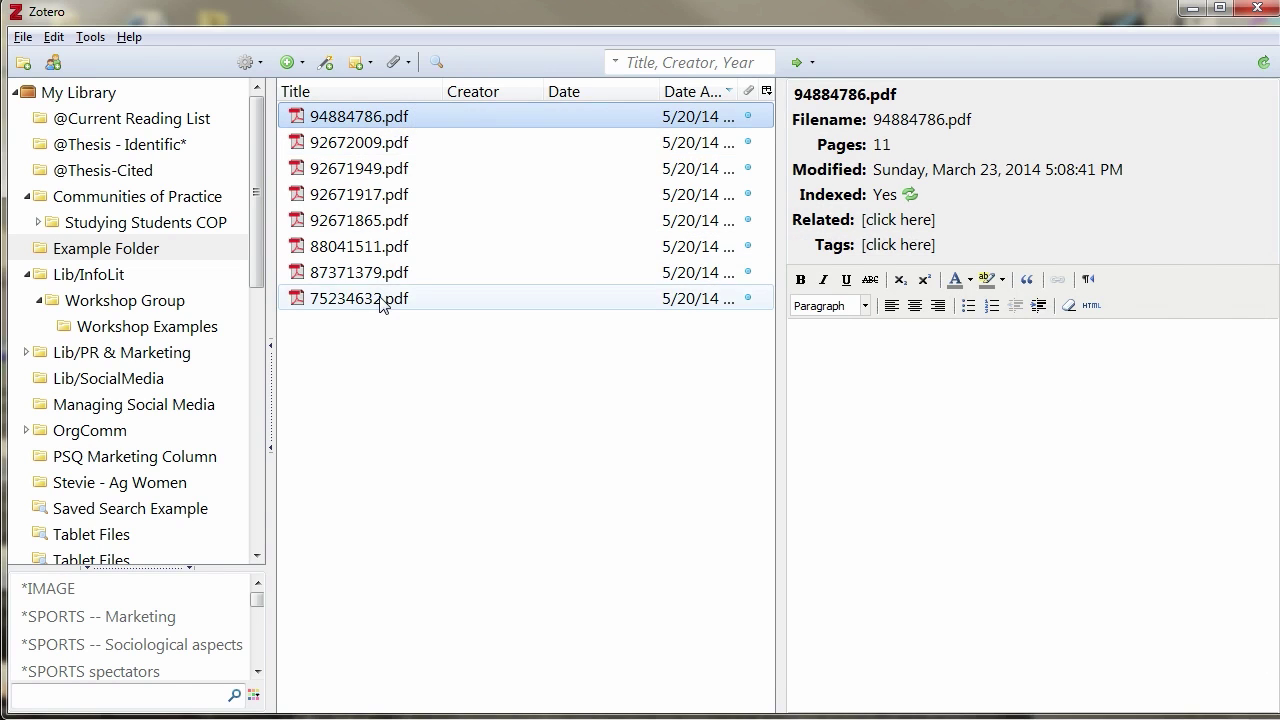
shift+click(380, 305)
right_click(377, 163)
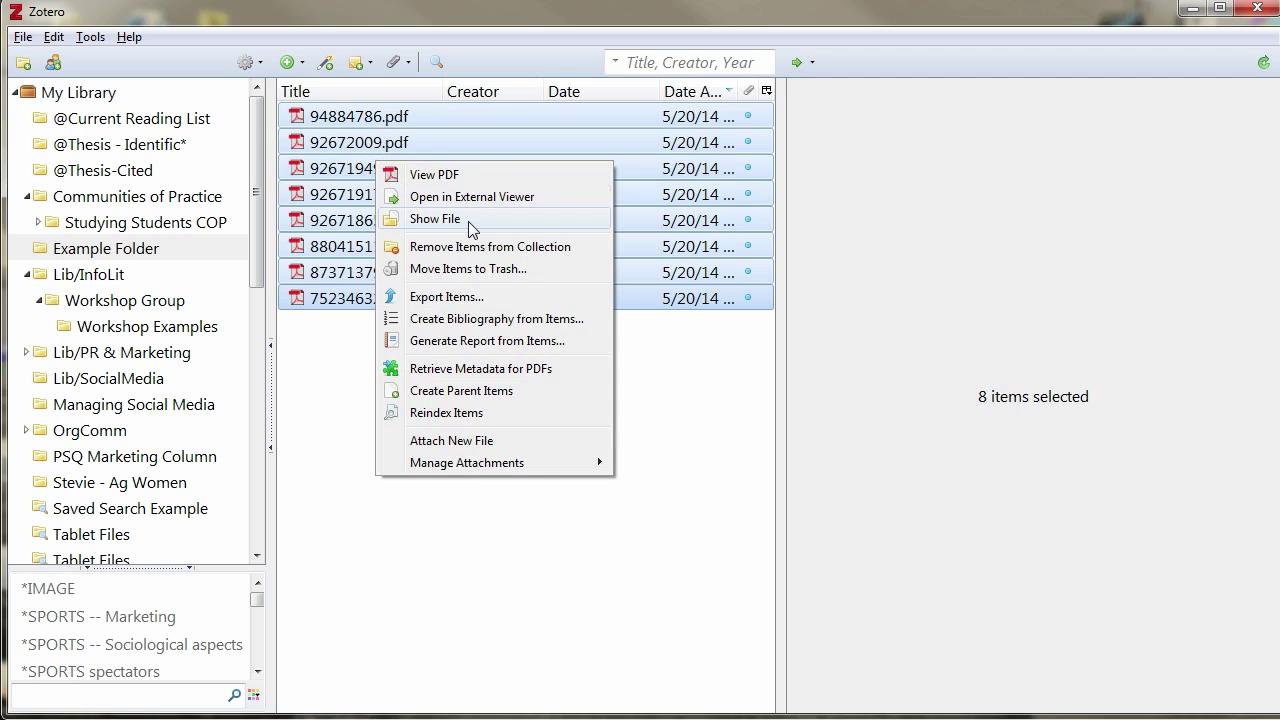
click(493, 369)
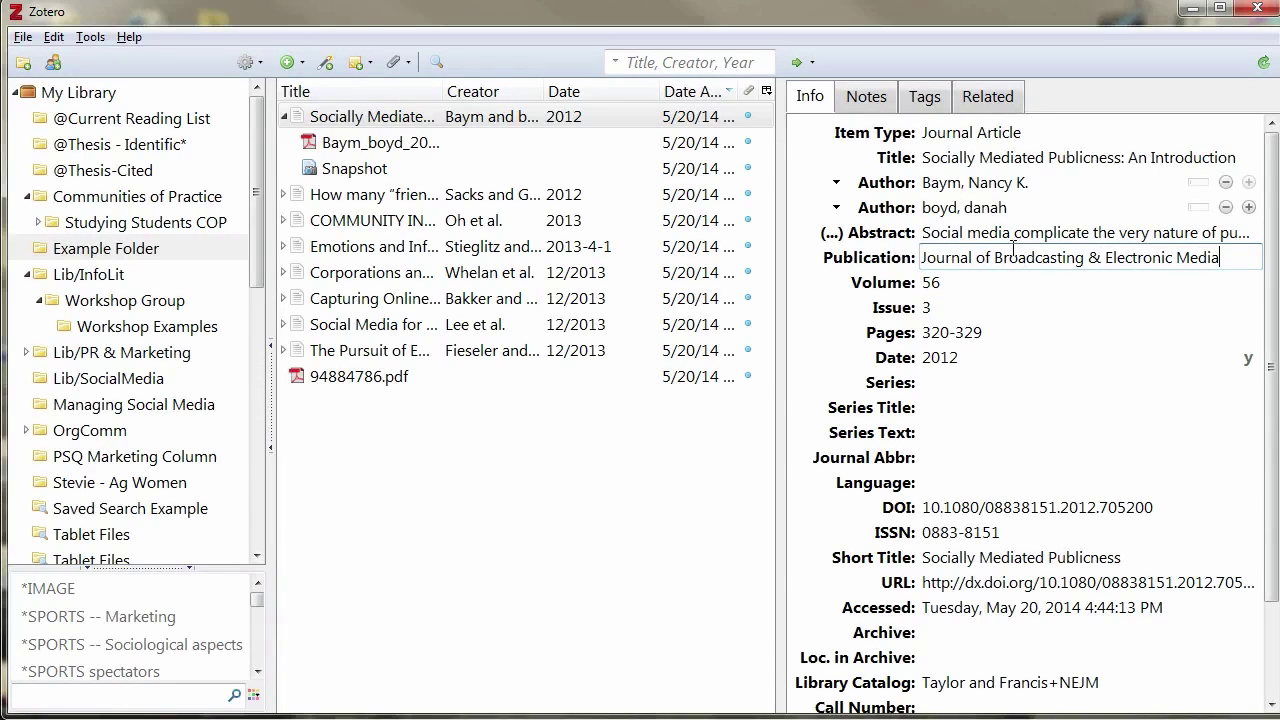
Convert the title of the Socially Mediated Publicness item to sentence case and capitalize "An" after the colon
right_click(1000, 166)
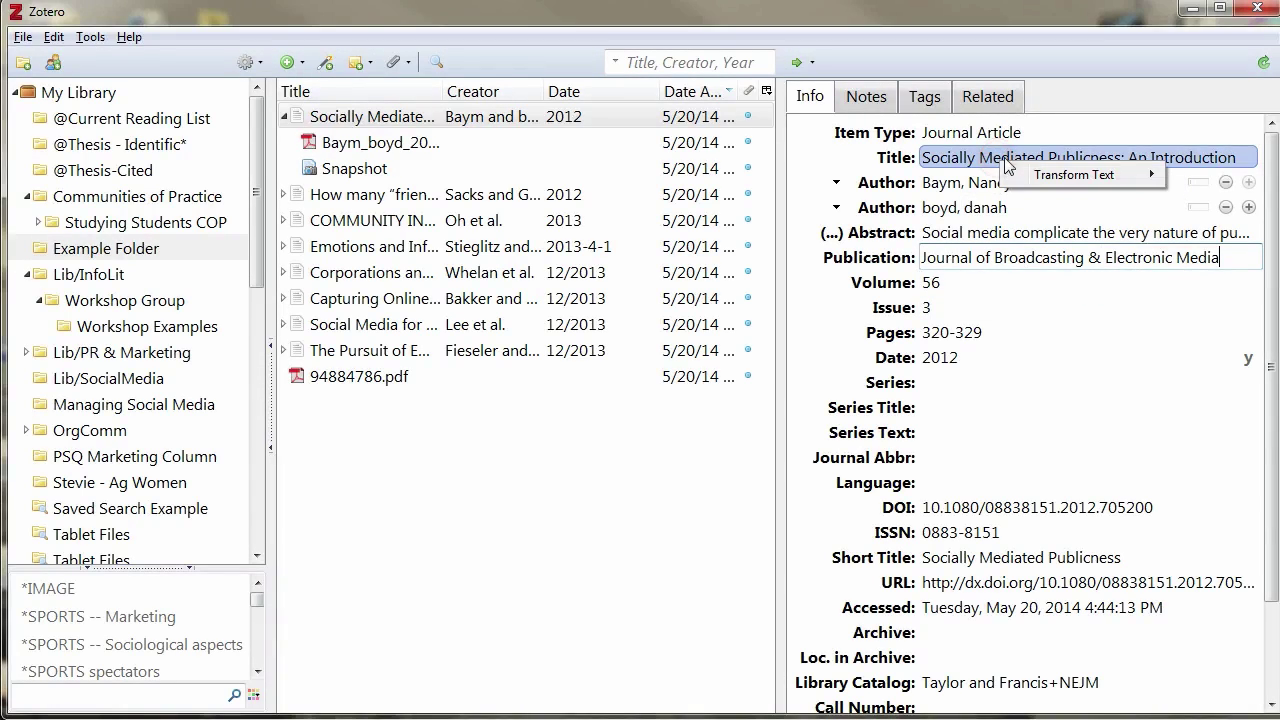
mouse_move(1036, 176)
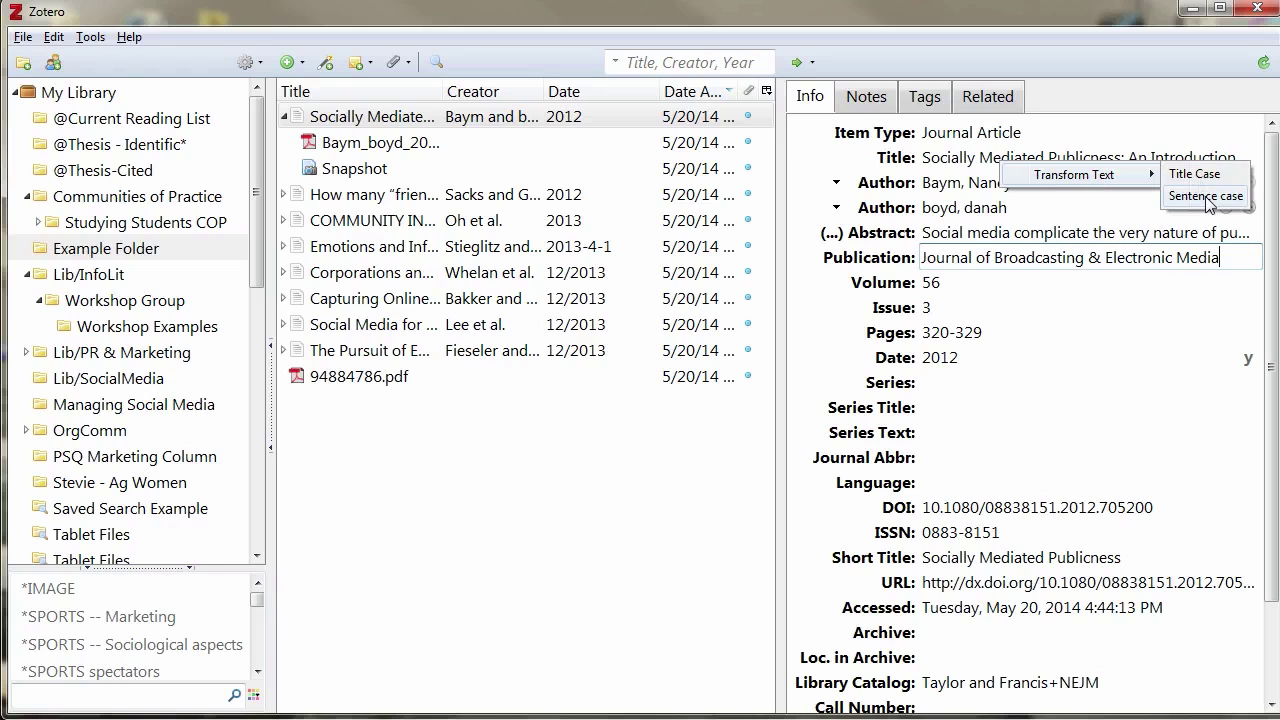
click(1205, 196)
click(1140, 162)
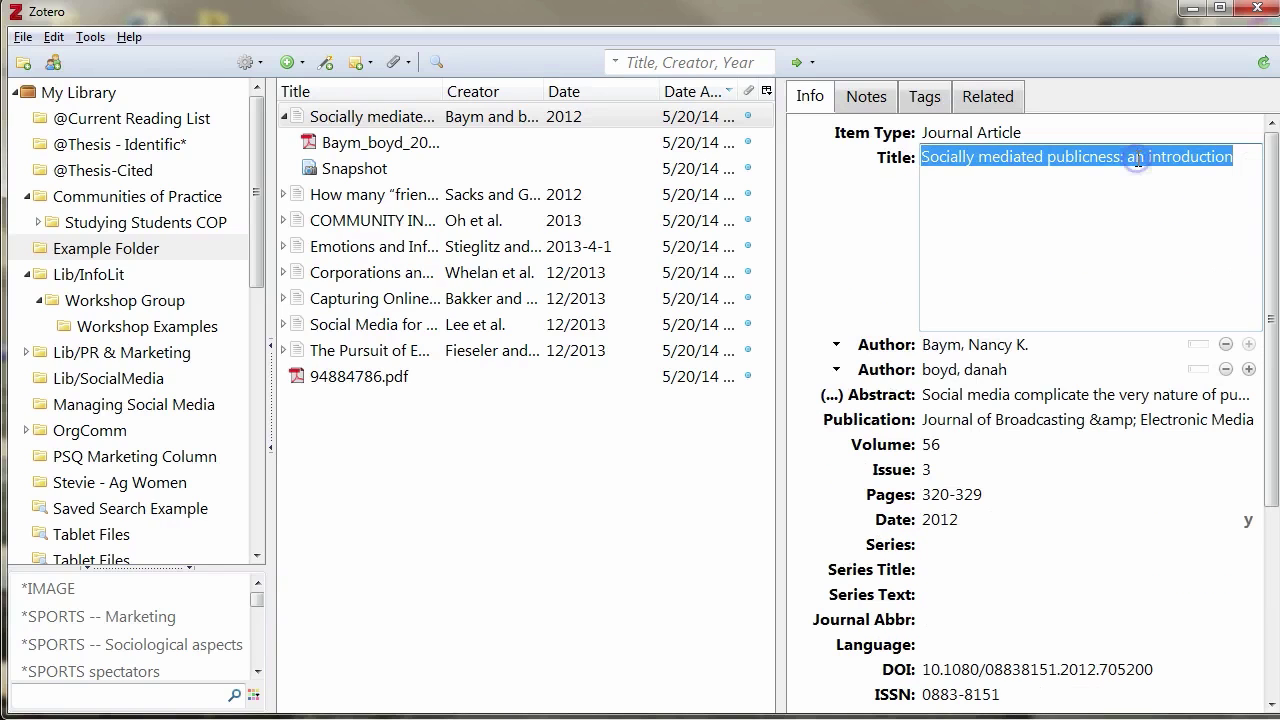
click(1137, 157)
key(BackSpace)
text(A)
click(1095, 360)
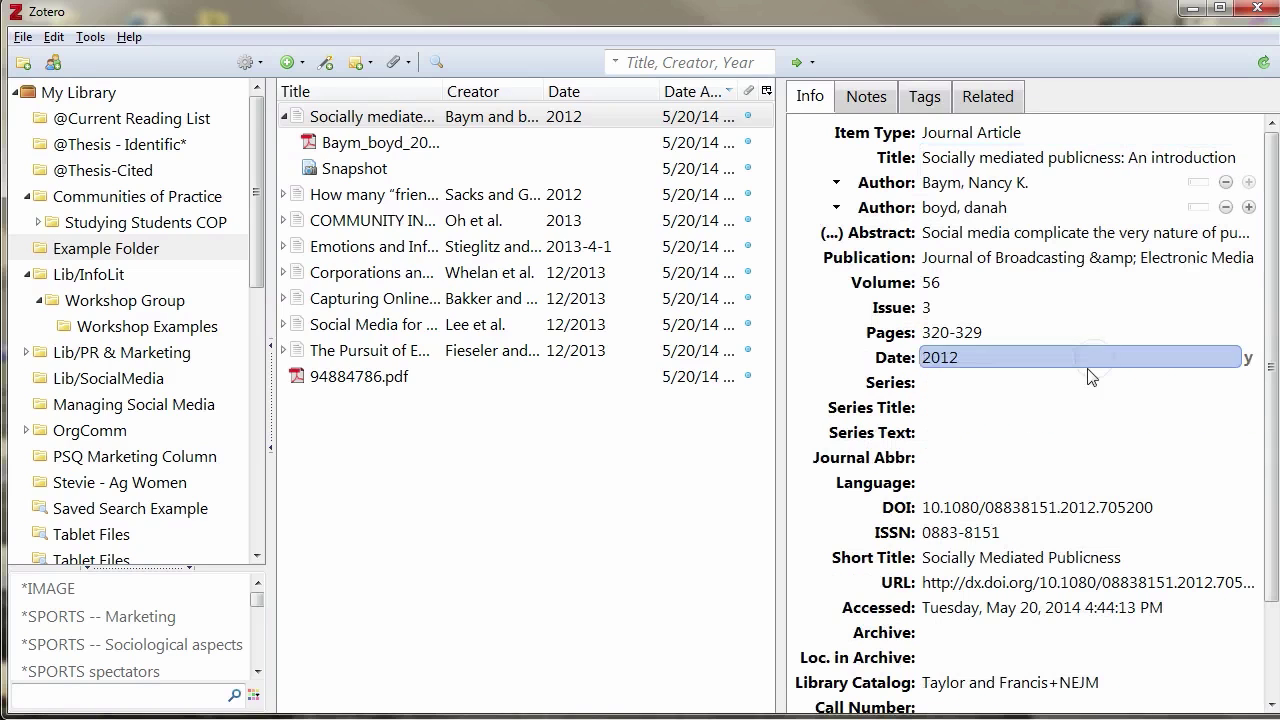
click(1050, 412)
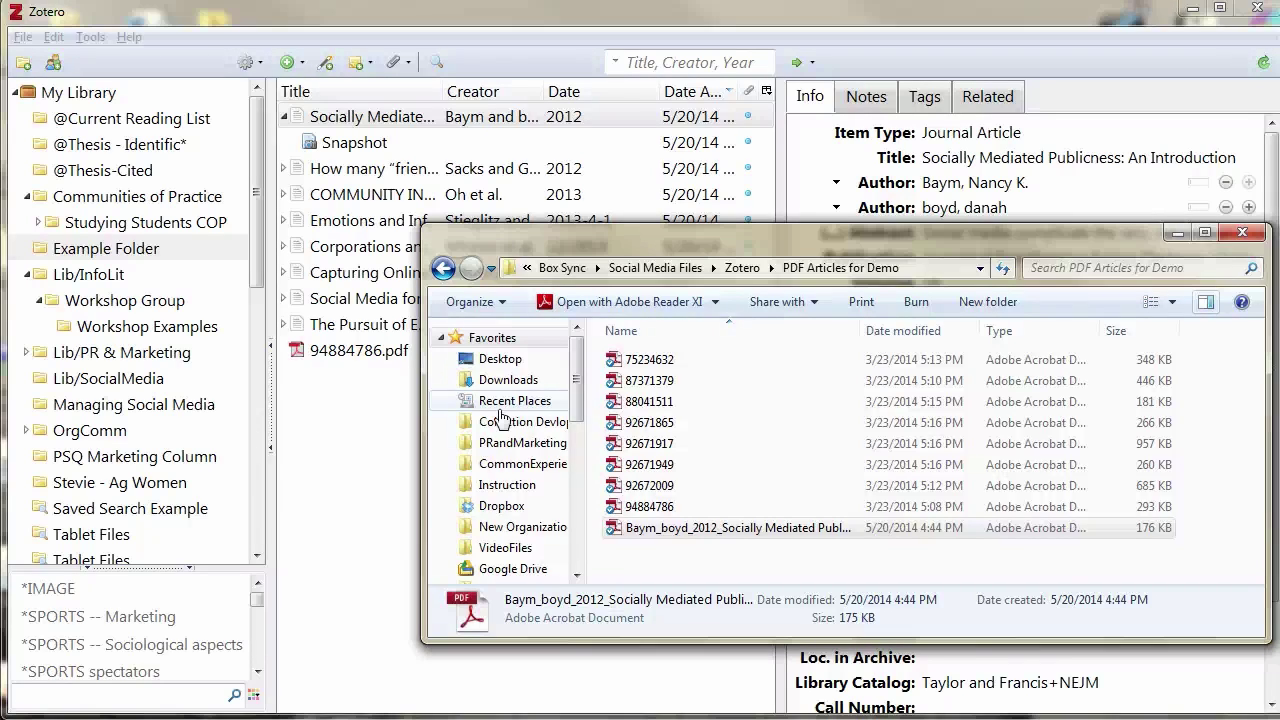
Attach the Socially Mediated Publicness PDF file to its matching item and open the options for the "How many friends" item
drag(660, 528, 463, 116)
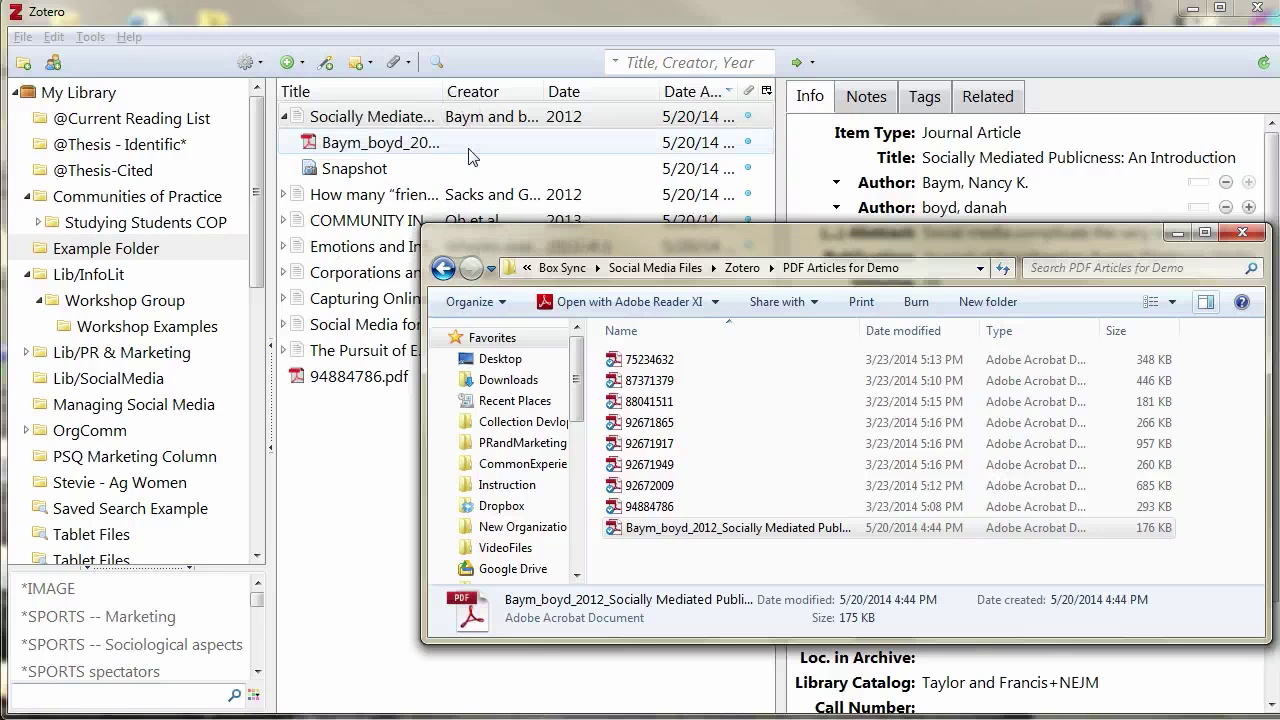
key(alt+Tab)
right_click(404, 200)
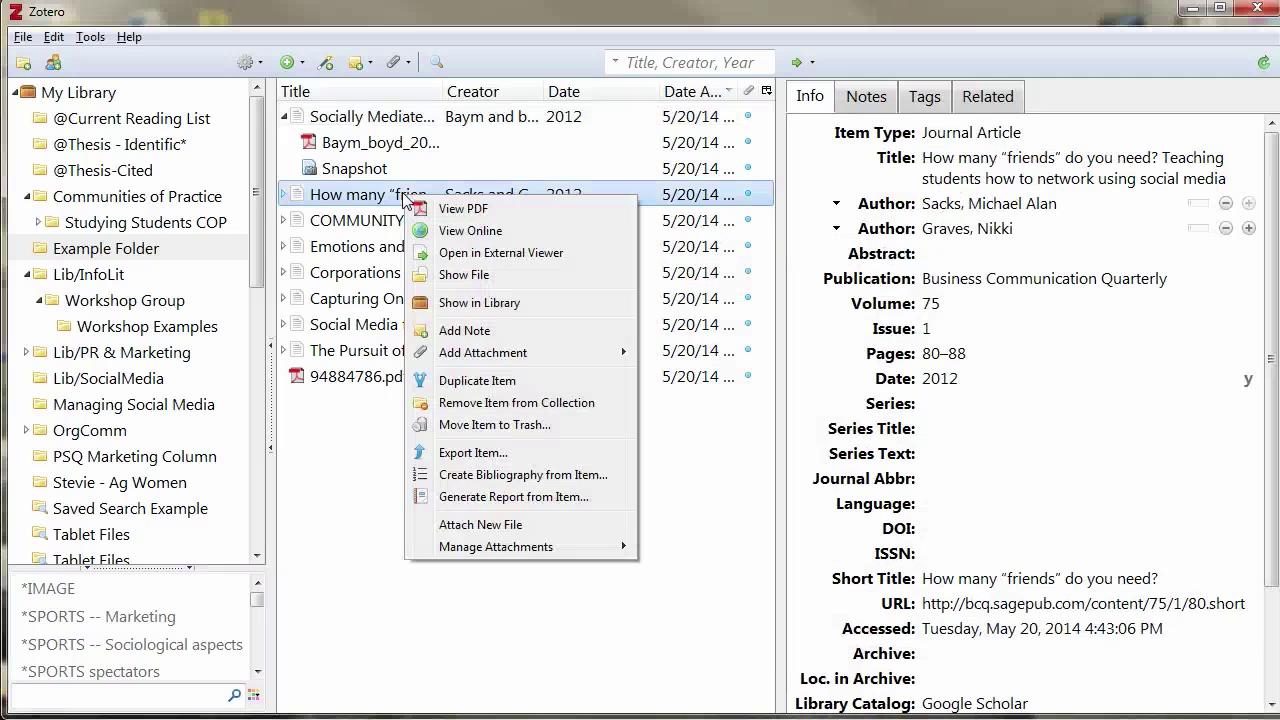
mouse_move(526, 365)
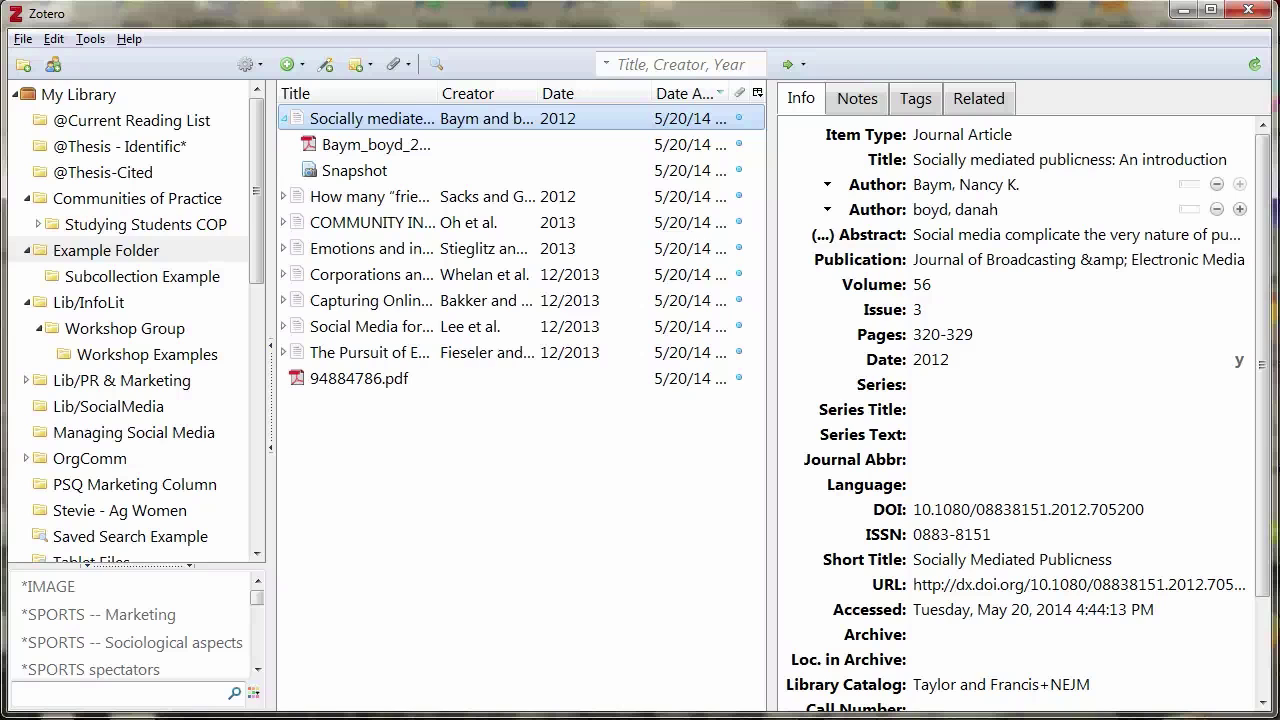
Add a note to Socially mediated publicness: "This is a really good article about this social media topic. Remember to cite in x part of the paper."
right_click(370, 116)
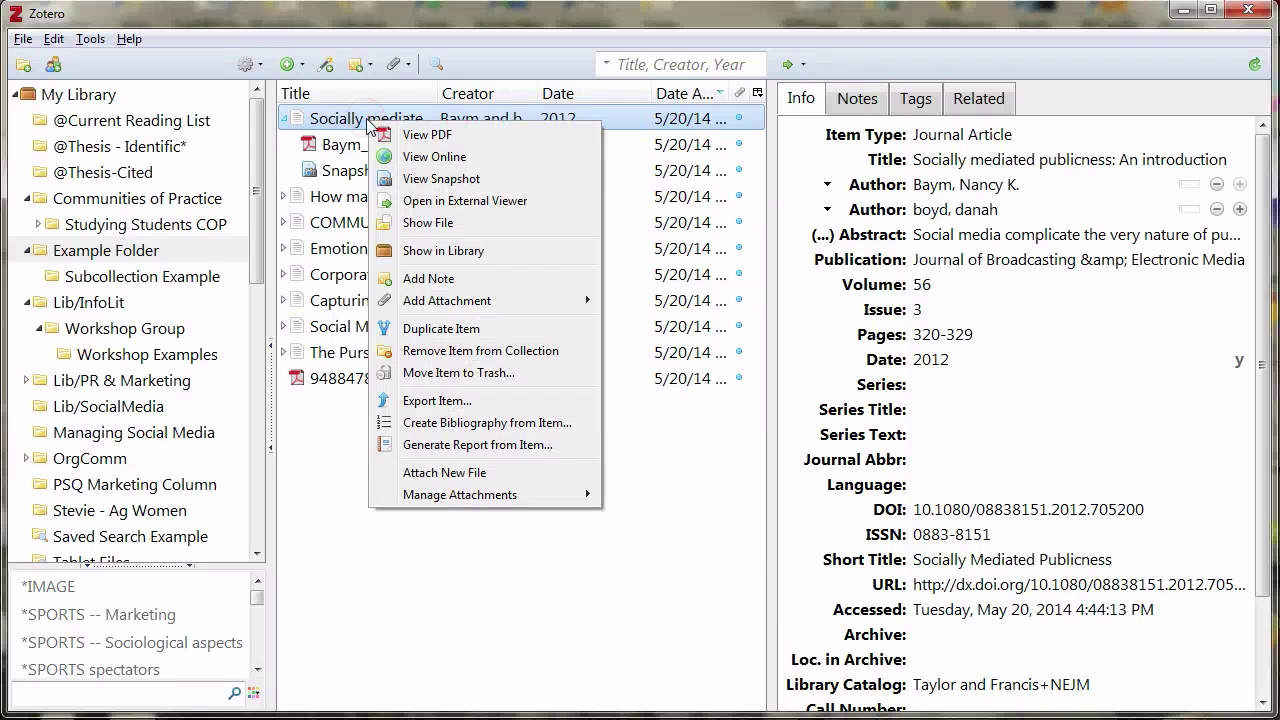
click(432, 281)
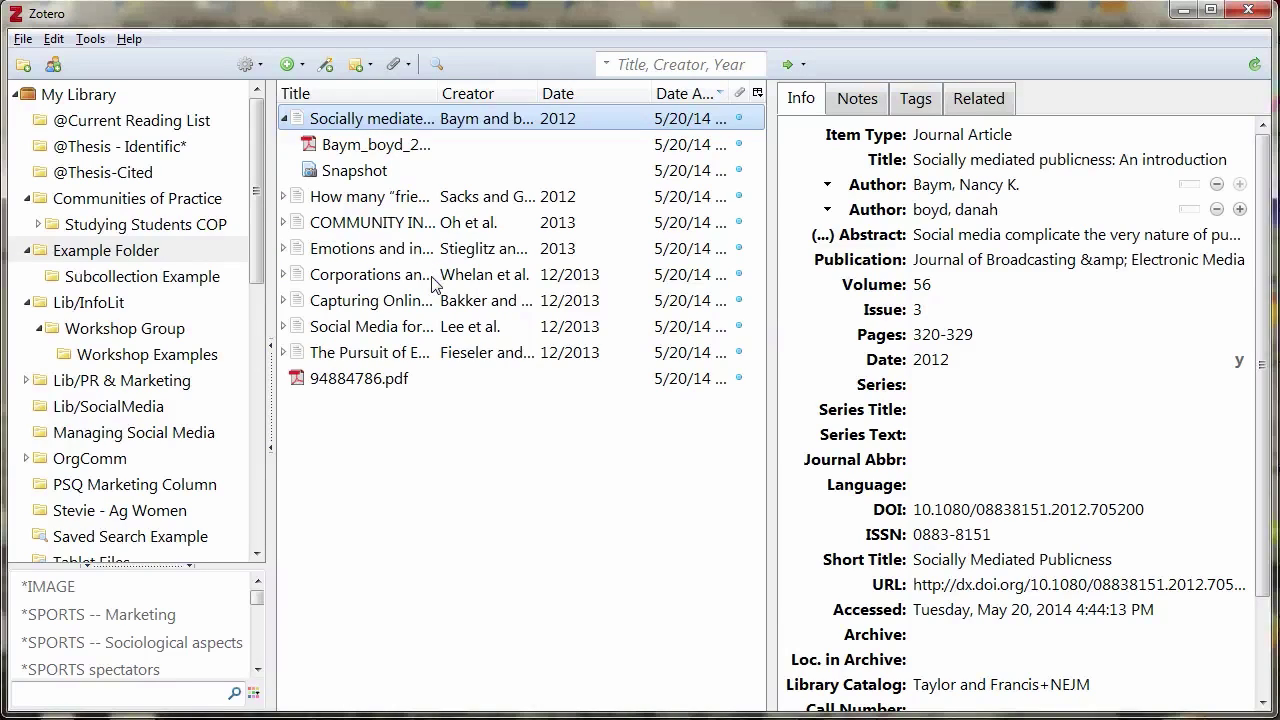
text(This is a really g)
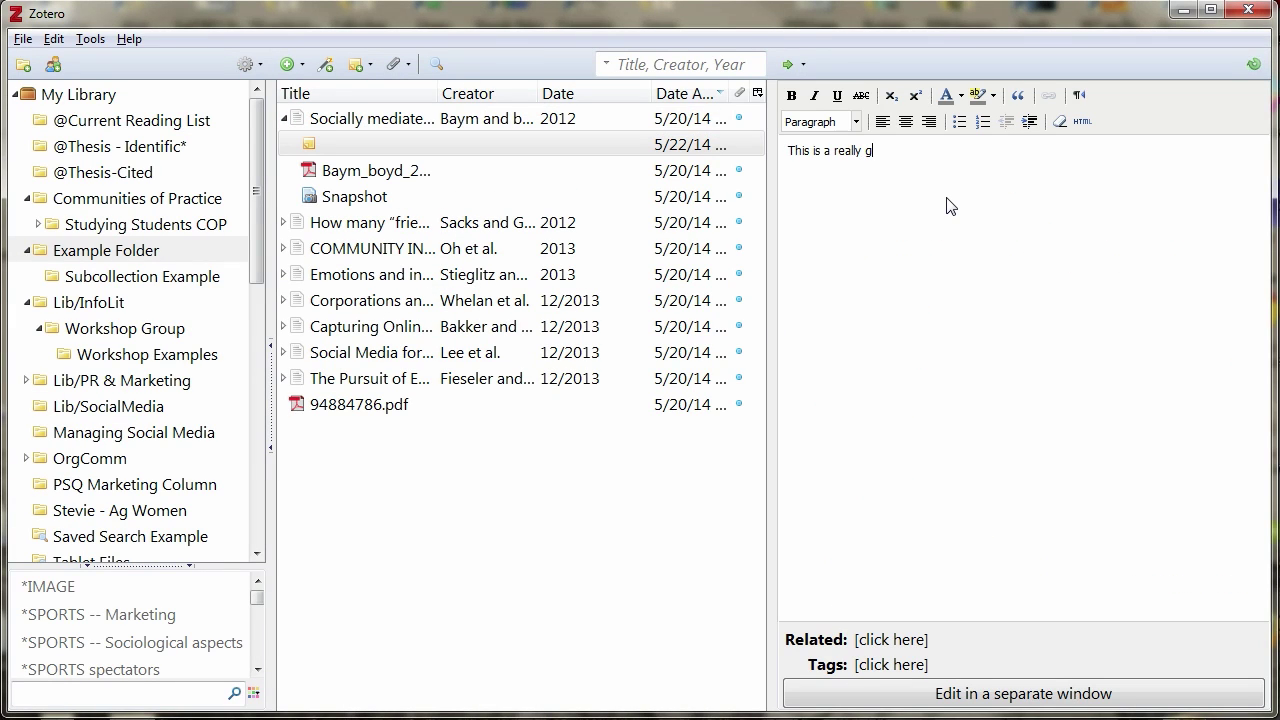
text(ood article about this social media topic. )
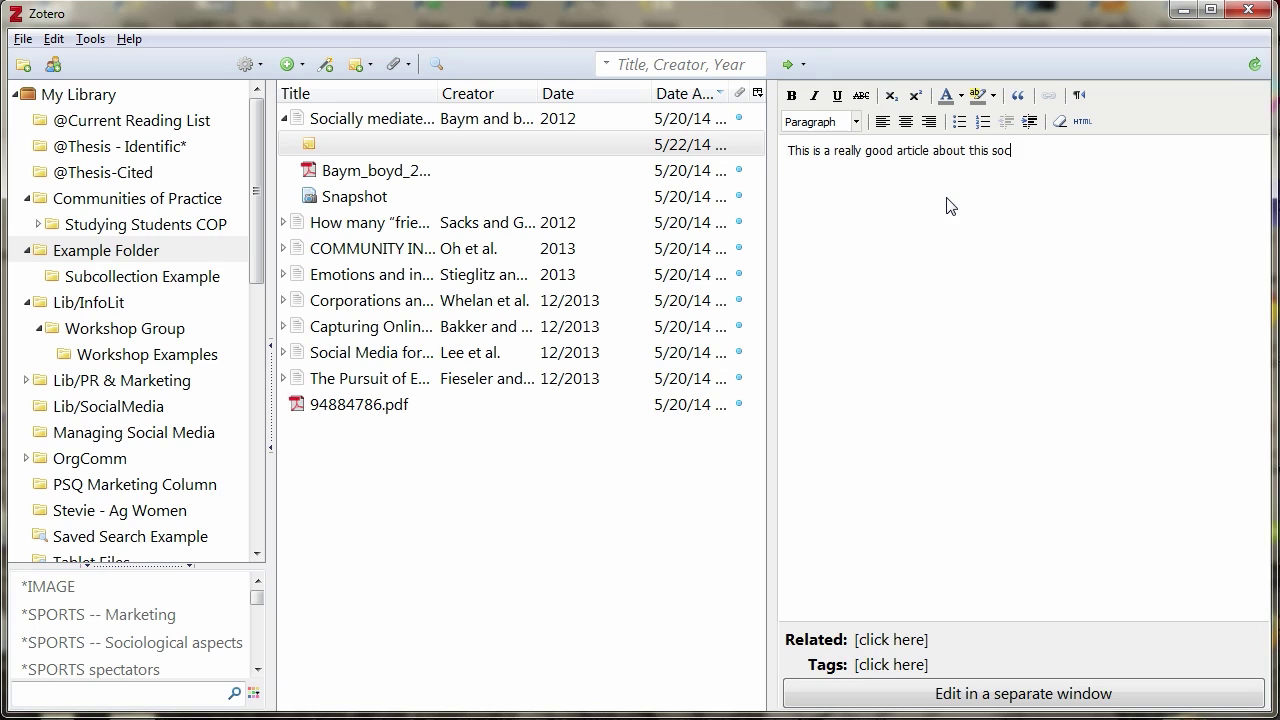
text(Remember to cite in x part of the paper.)
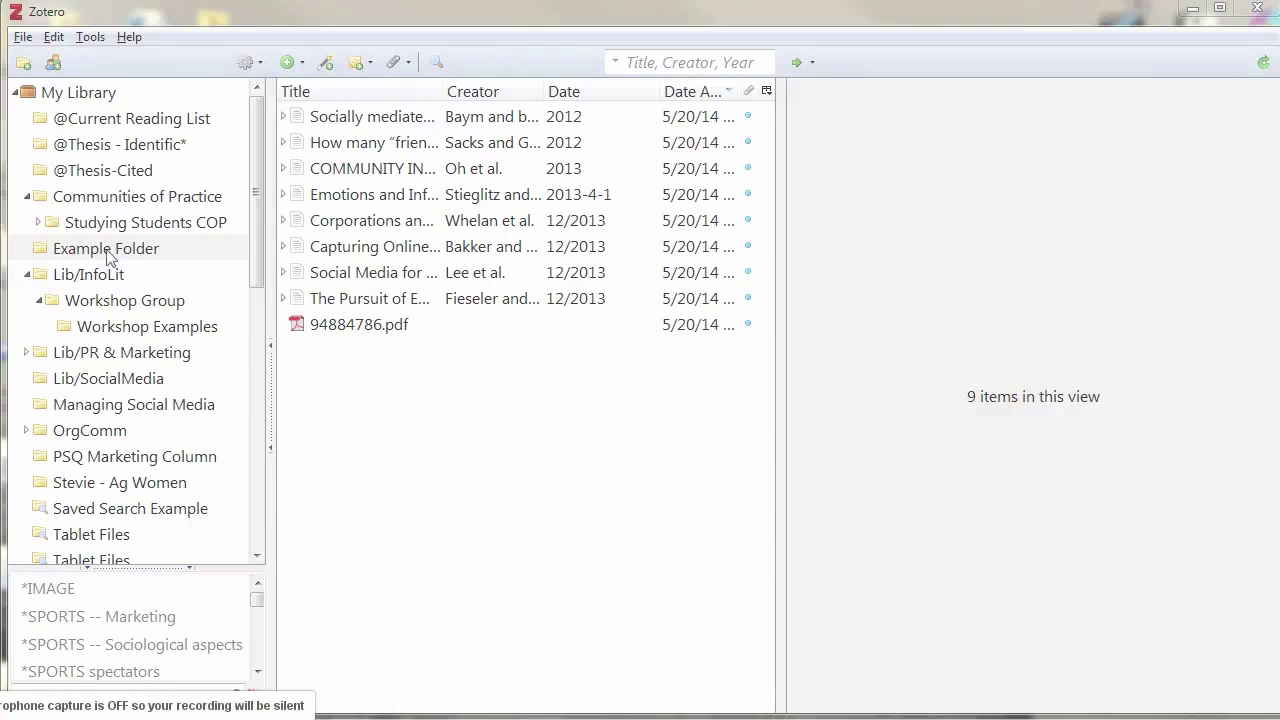
Create a subcollection named "Subcollection Example" inside Example Folder
click(104, 249)
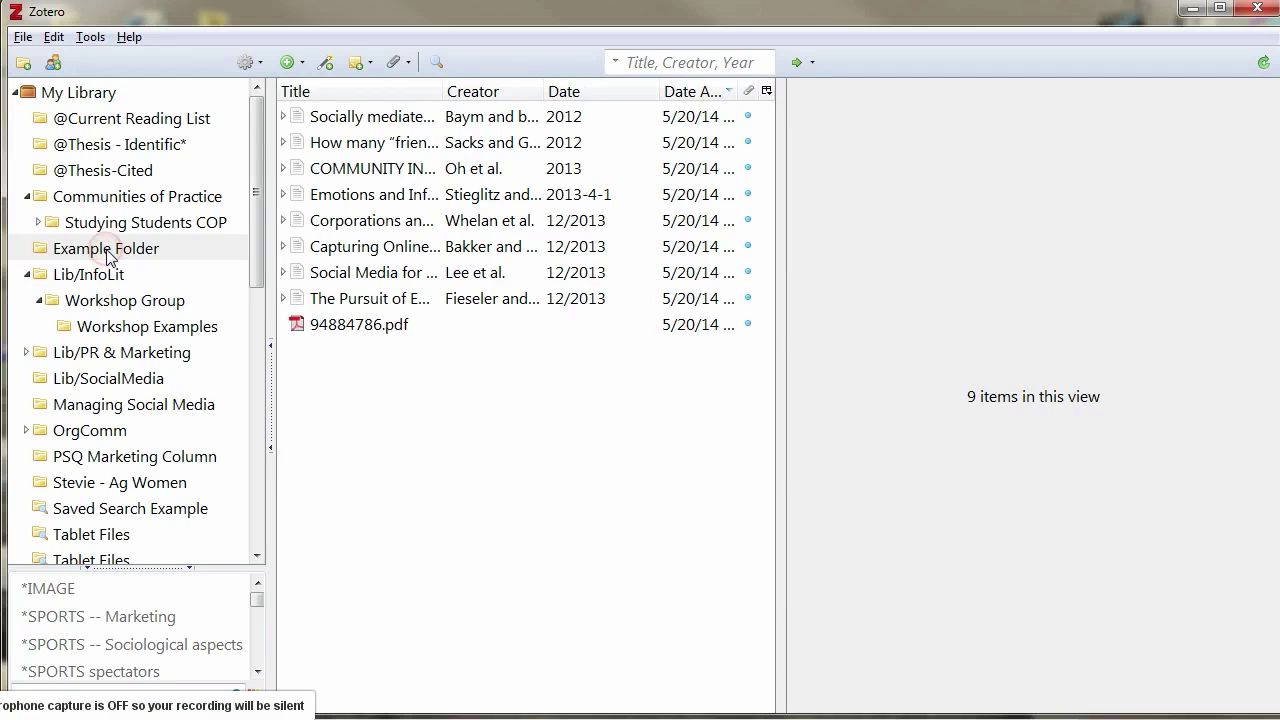
right_click(110, 256)
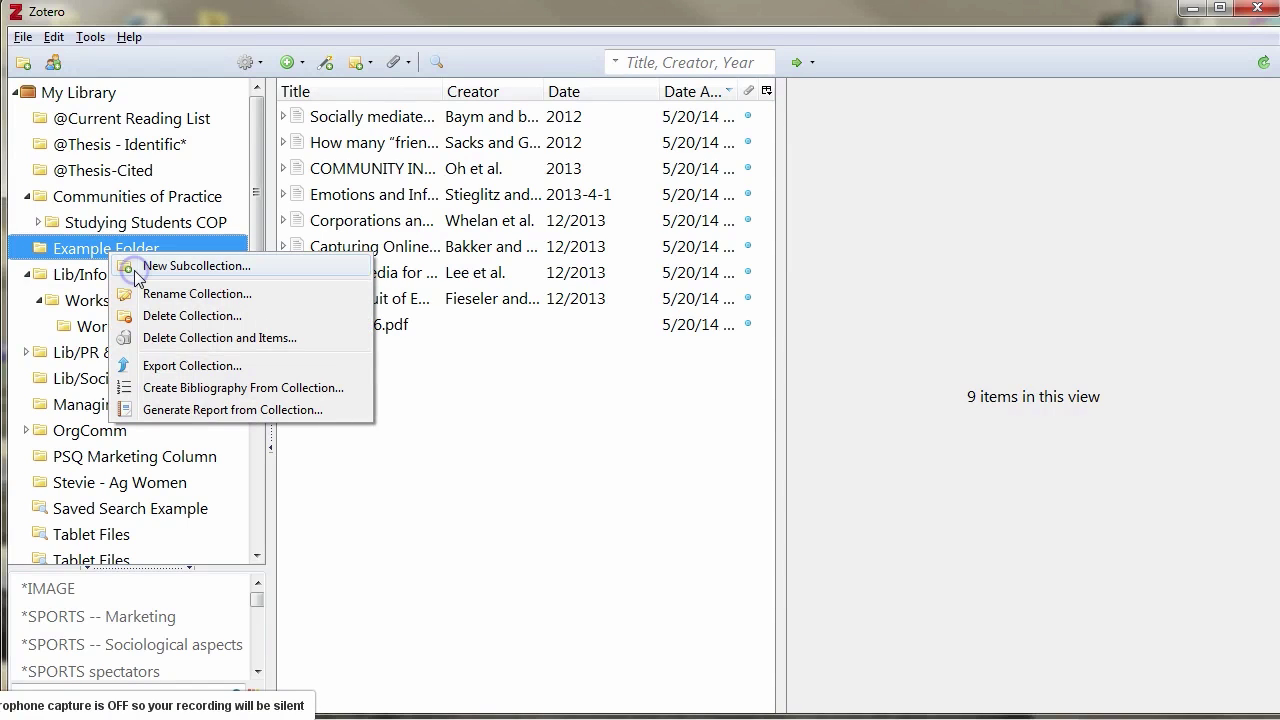
click(136, 268)
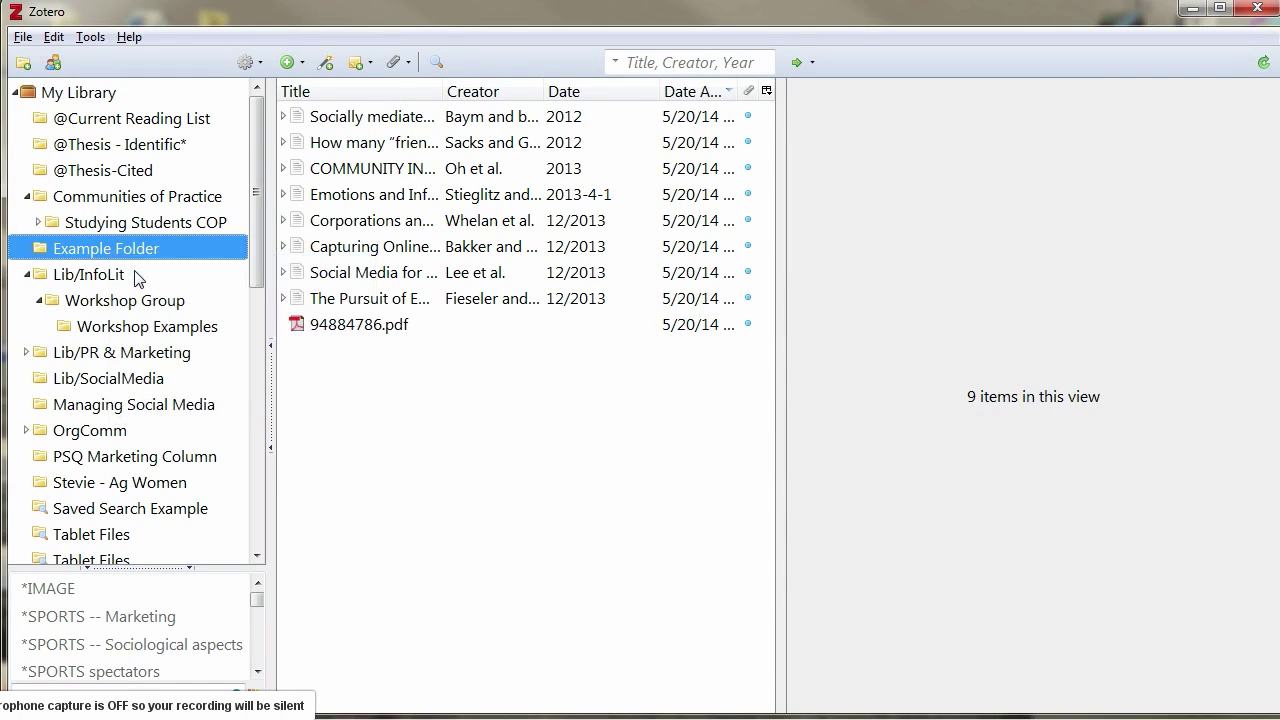
text(Subcollecti)
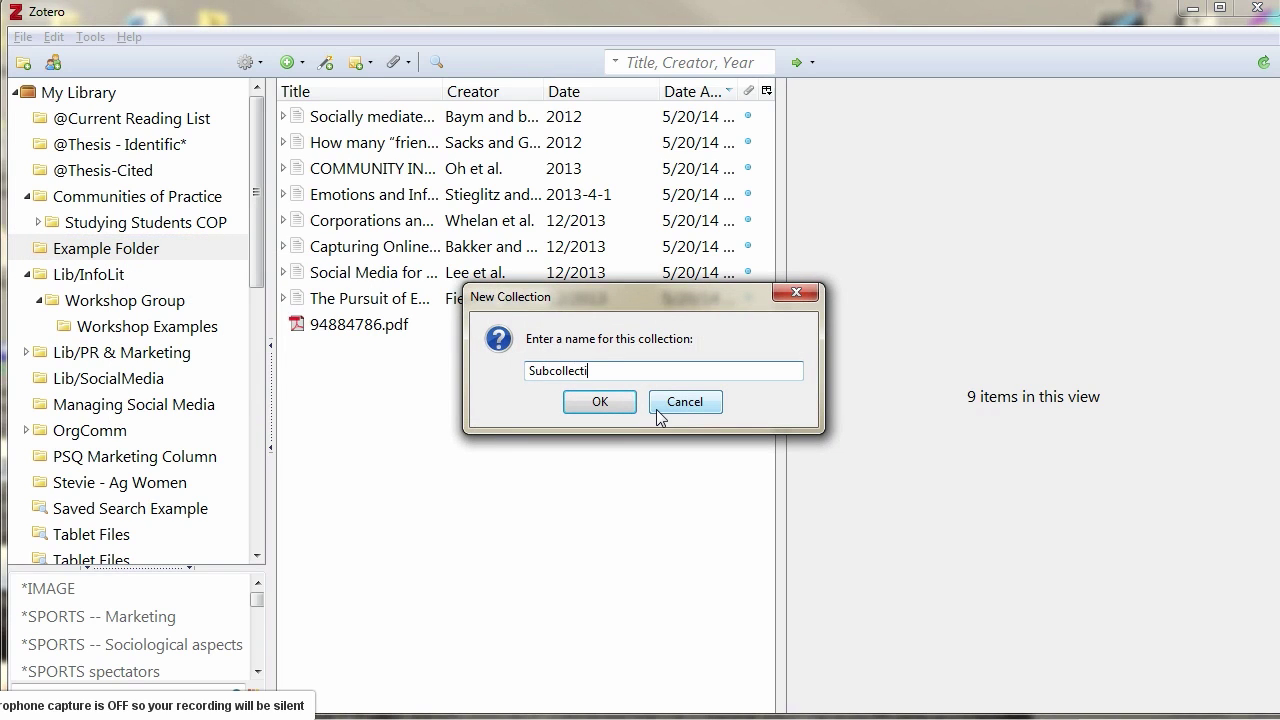
text(on Example)
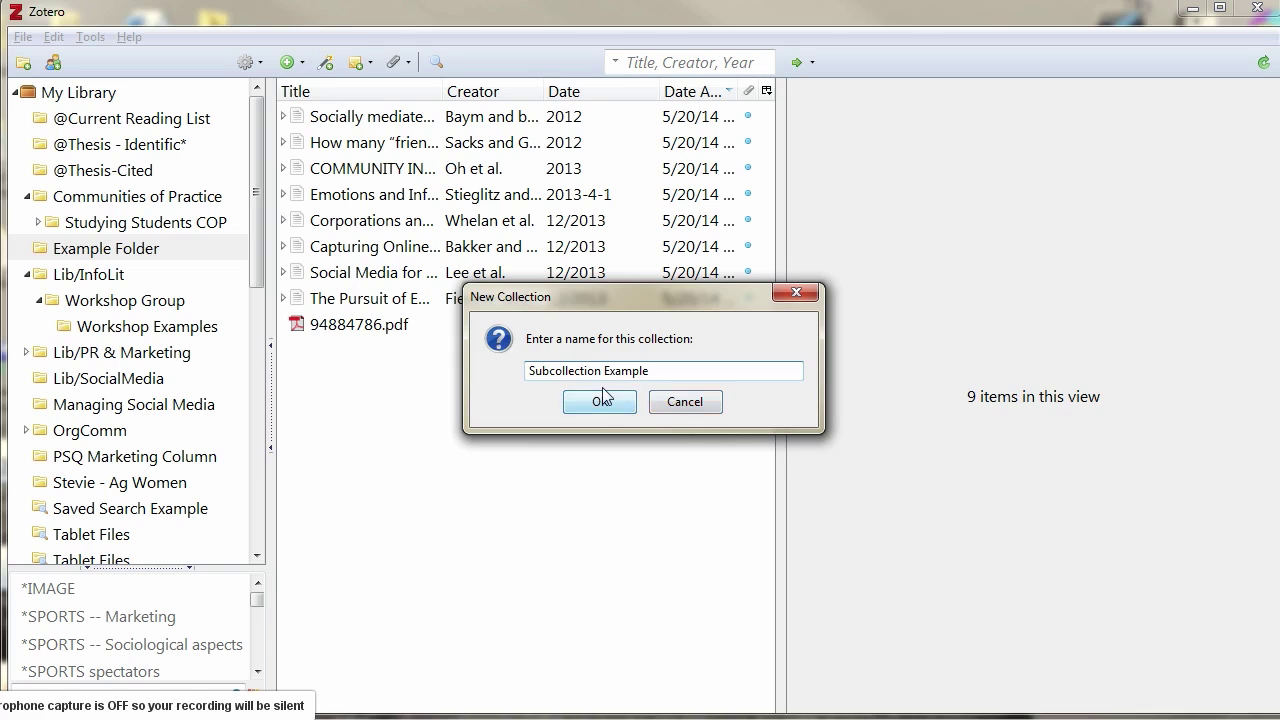
click(600, 404)
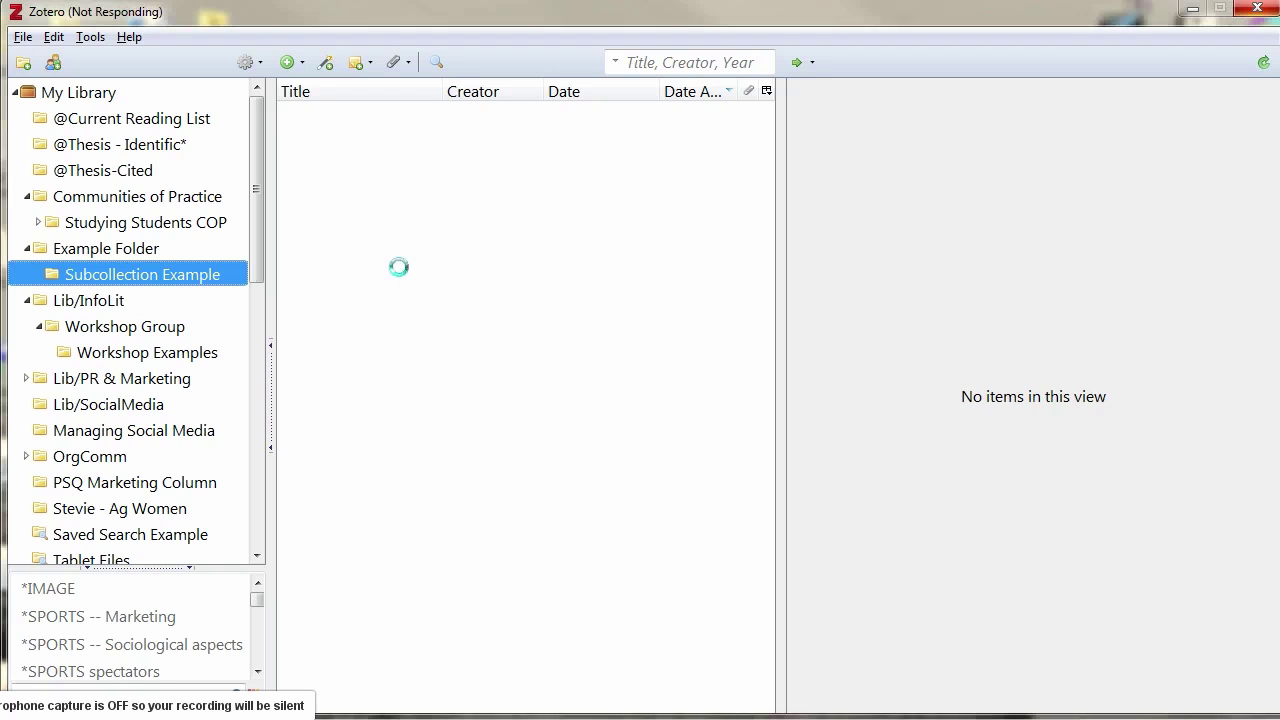
Add the "Emotions and Information Diffusion" and "Corporations and Citizenship Arenas" articles to Subcollection Example and open that subcollection
click(403, 199)
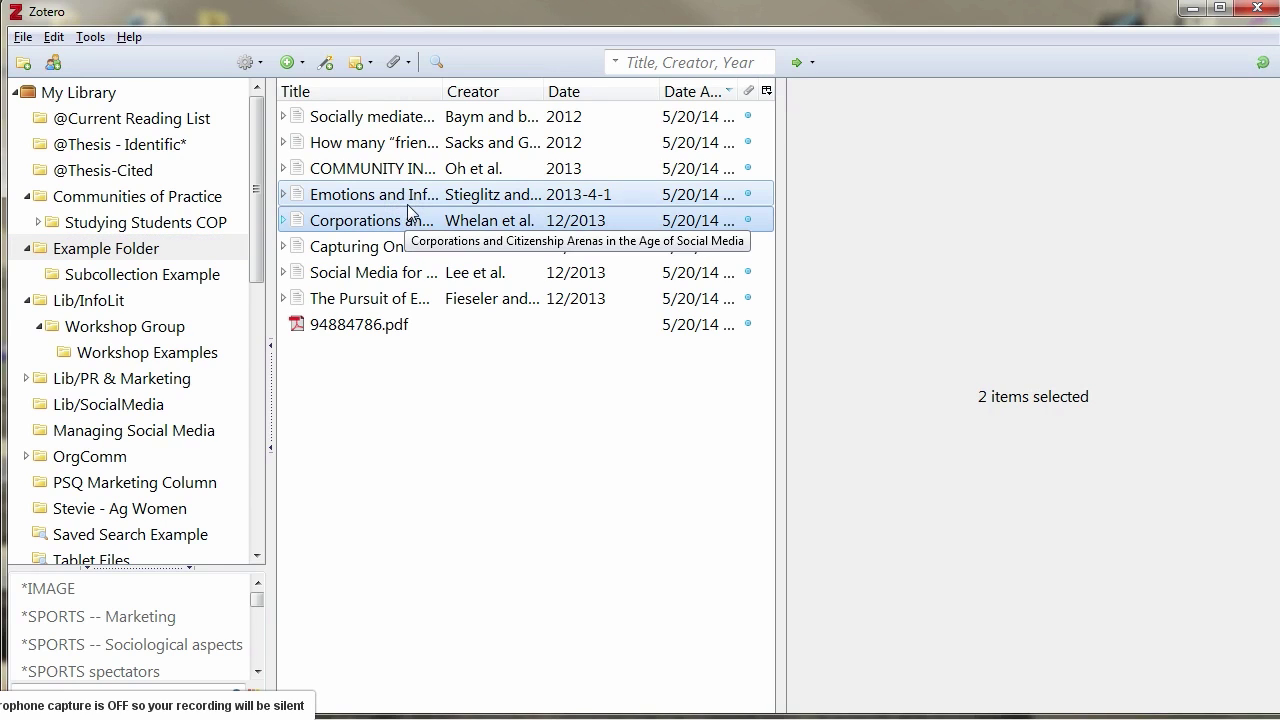
drag(400, 200, 170, 280)
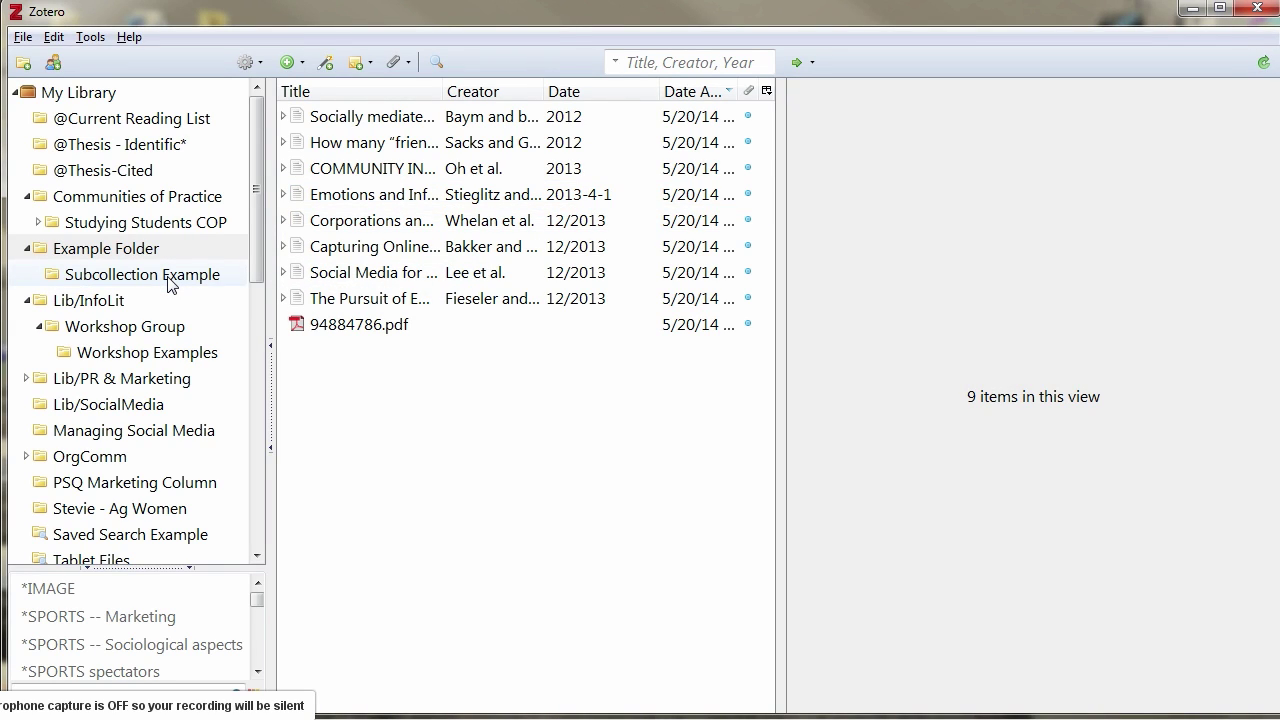
click(170, 278)
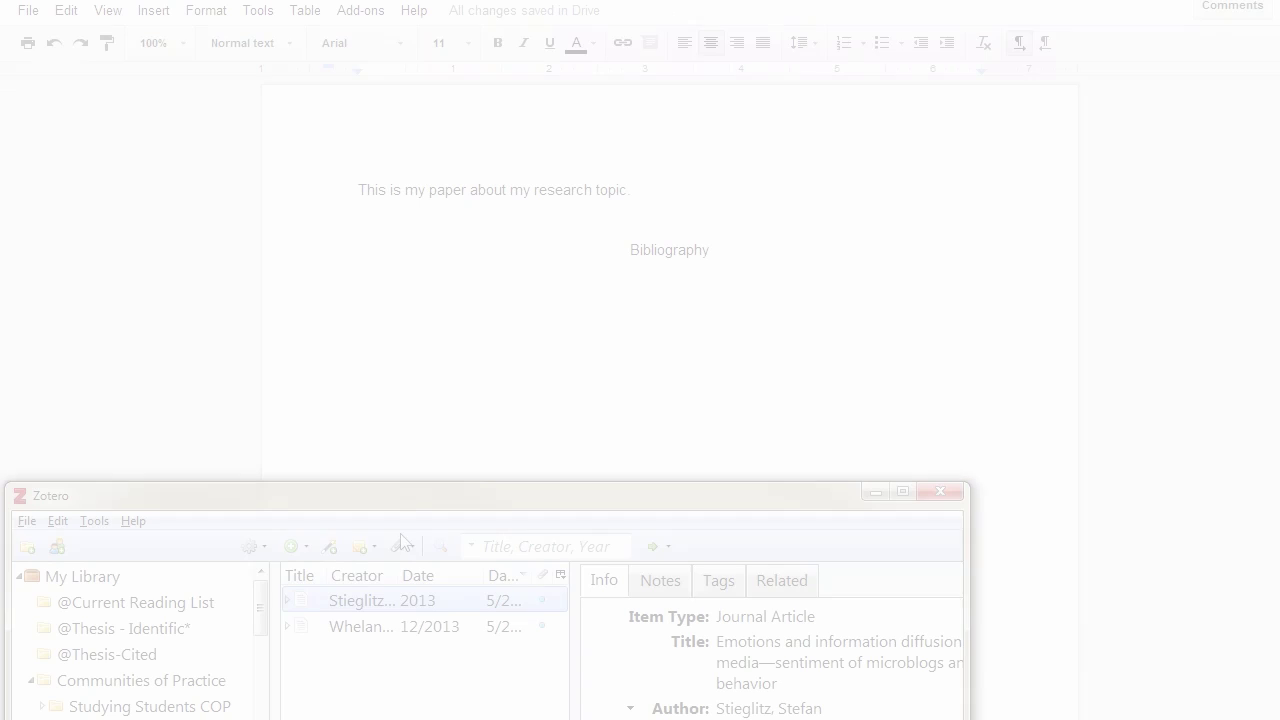
Insert the full reference for the "Emotions and information diffusion" article under the Bibliography heading of the Google Docs paper
click(343, 605)
drag(343, 605, 496, 306)
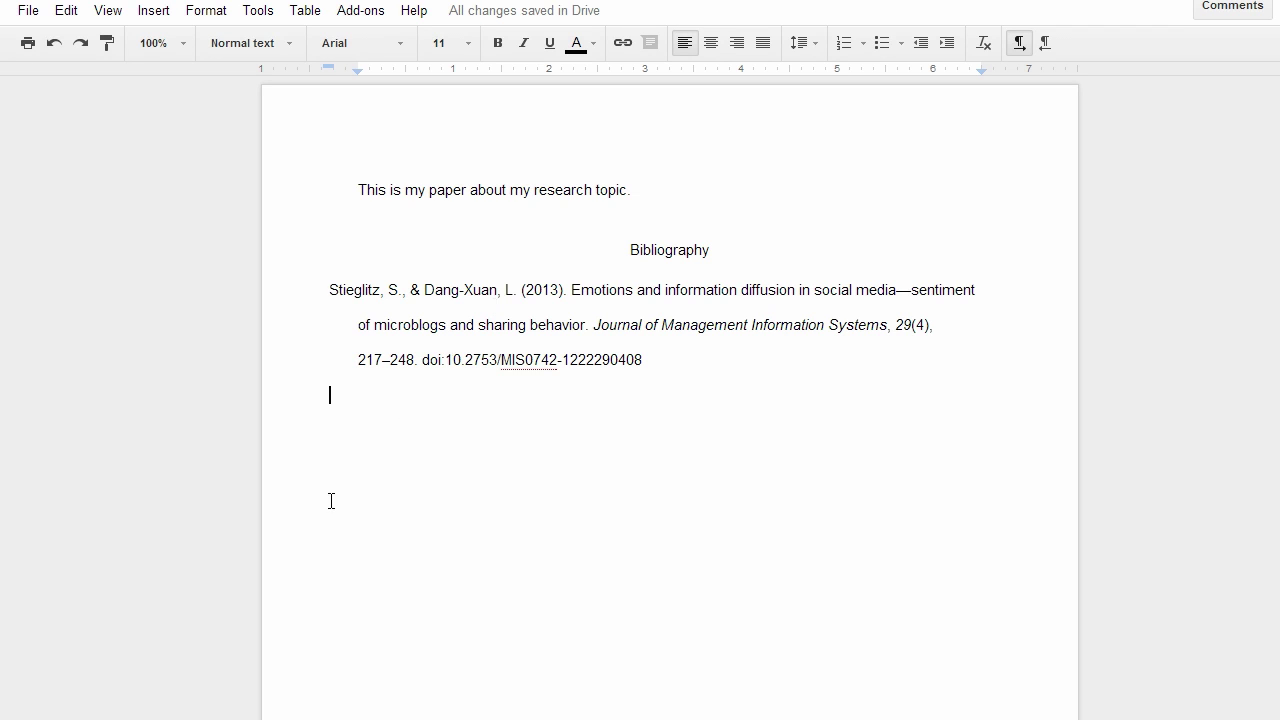
Set Zotero's default Quick Copy output format to Chicago Manual of Style 16th edition (full note)
click(160, 716)
click(94, 521)
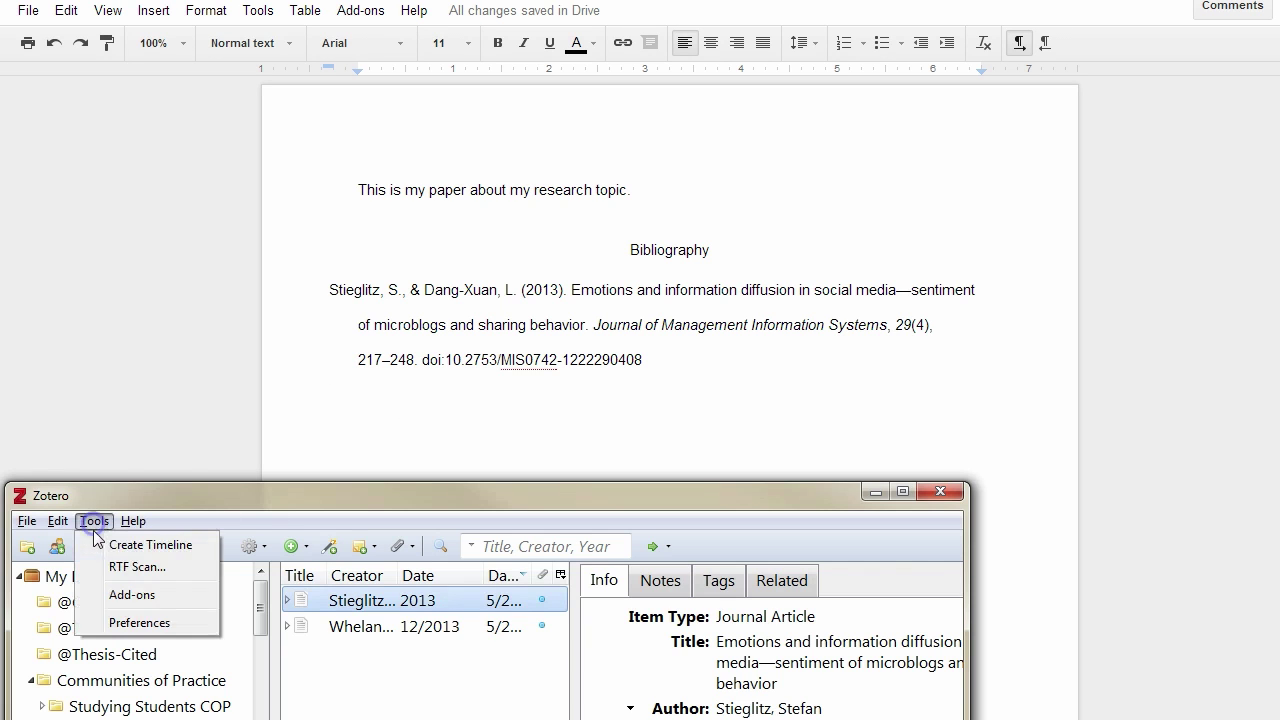
click(112, 621)
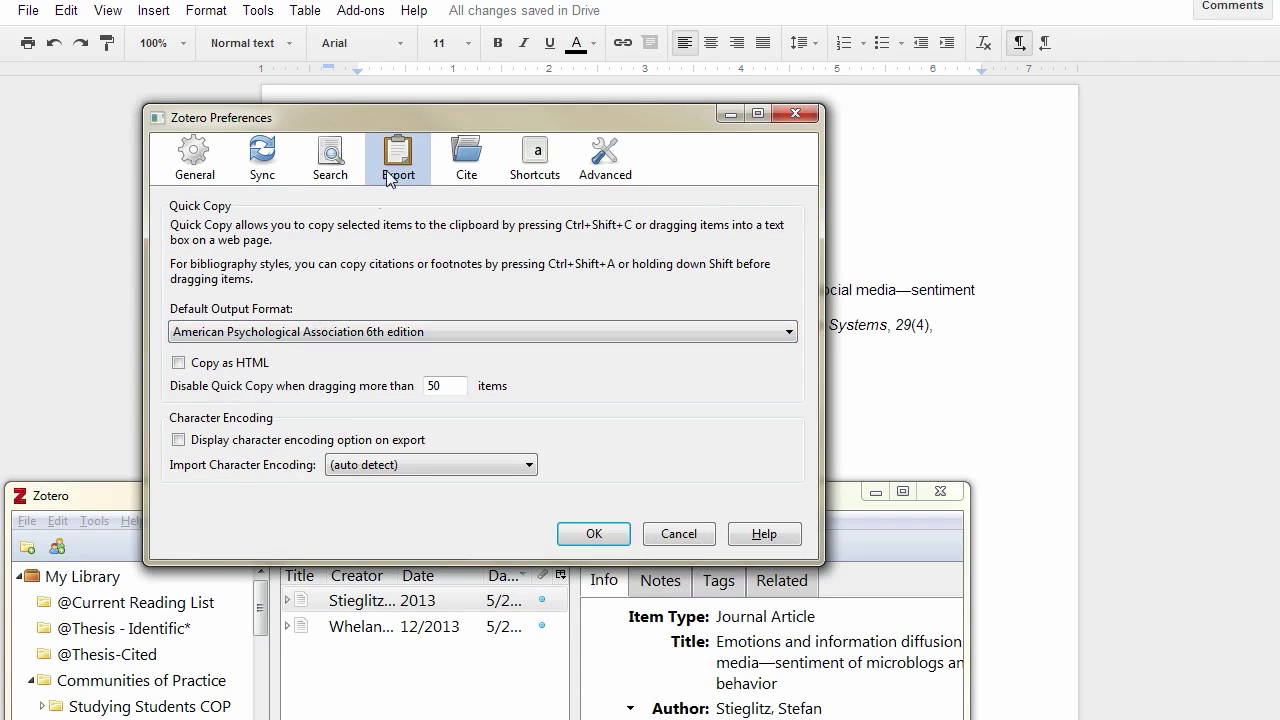
click(403, 331)
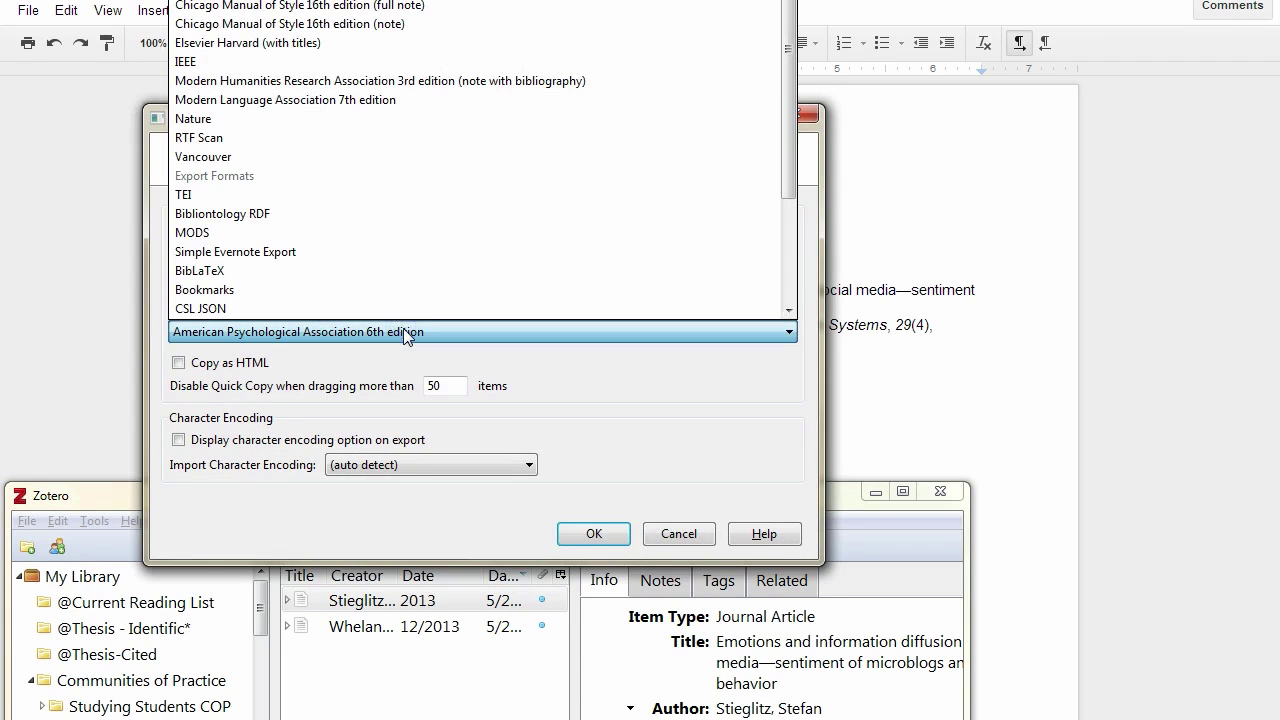
click(405, 6)
click(590, 534)
Insert the reference for the "Corporations and Citizenship Arenas" article below the existing bibliography entry in the paper
click(410, 628)
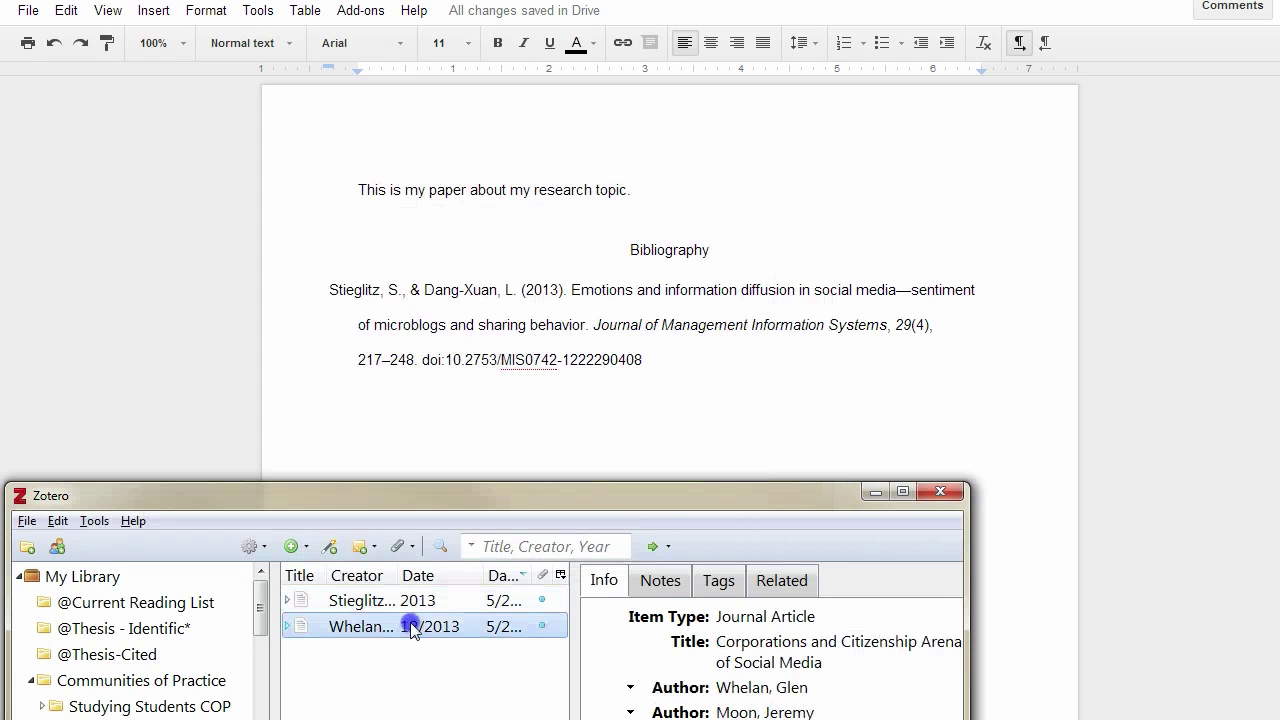
drag(410, 628, 554, 418)
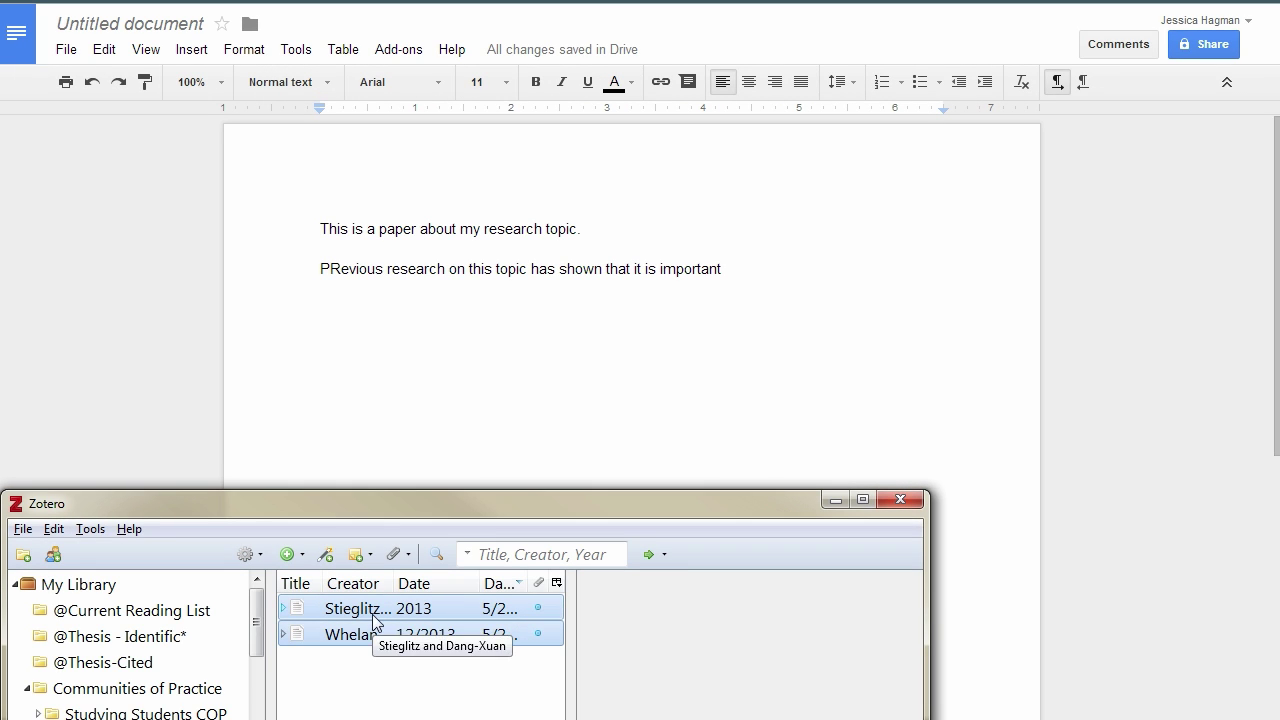
Insert a combined in-text citation for both Subcollection Example articles after "it is important" in the Google Docs paper
drag(372, 614, 851, 309)
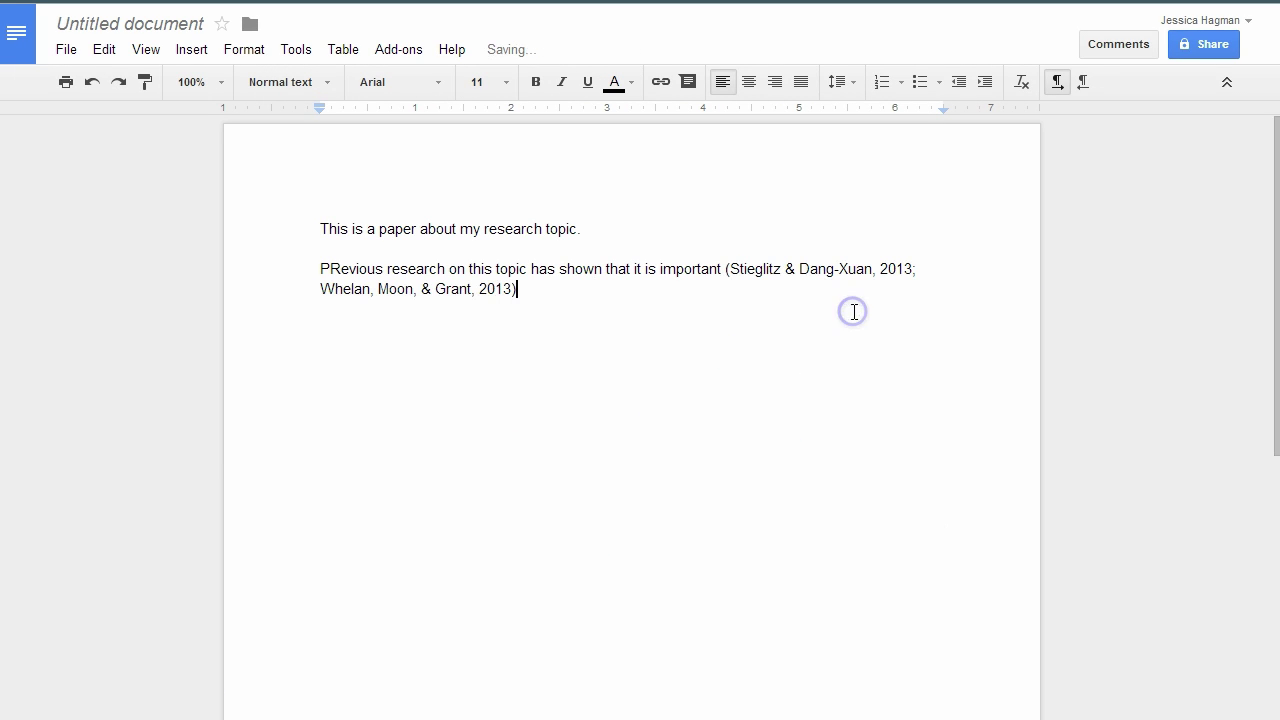